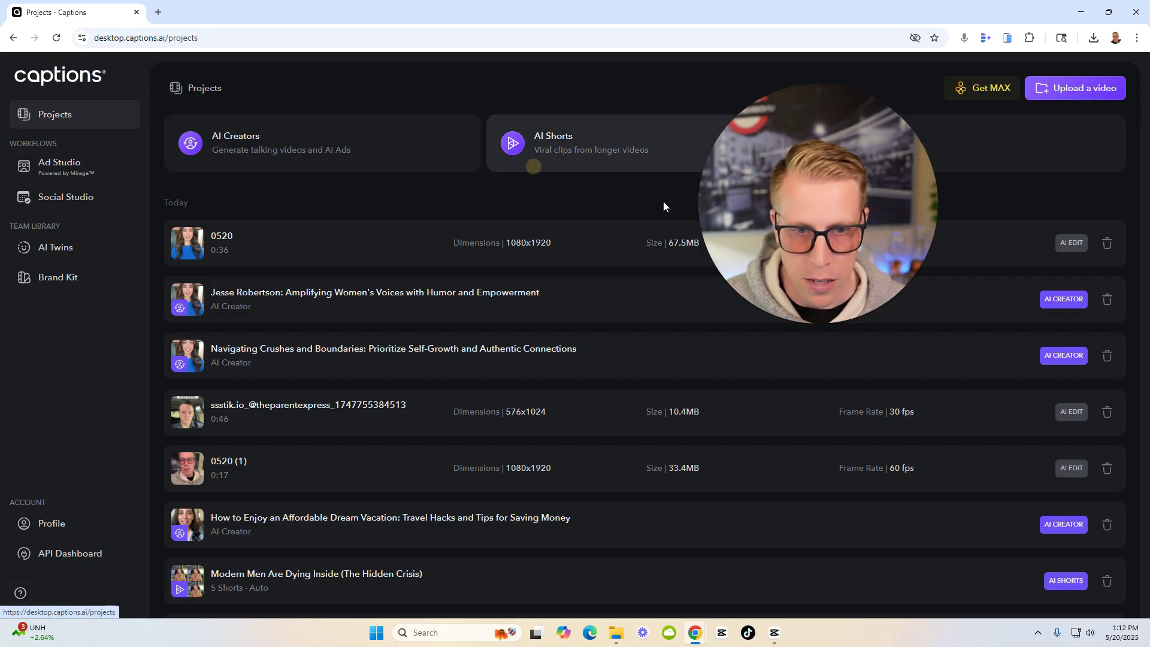
- Glance at CapCut, then return to Captions and open and close the AI Creators overview
left_click(774, 636)
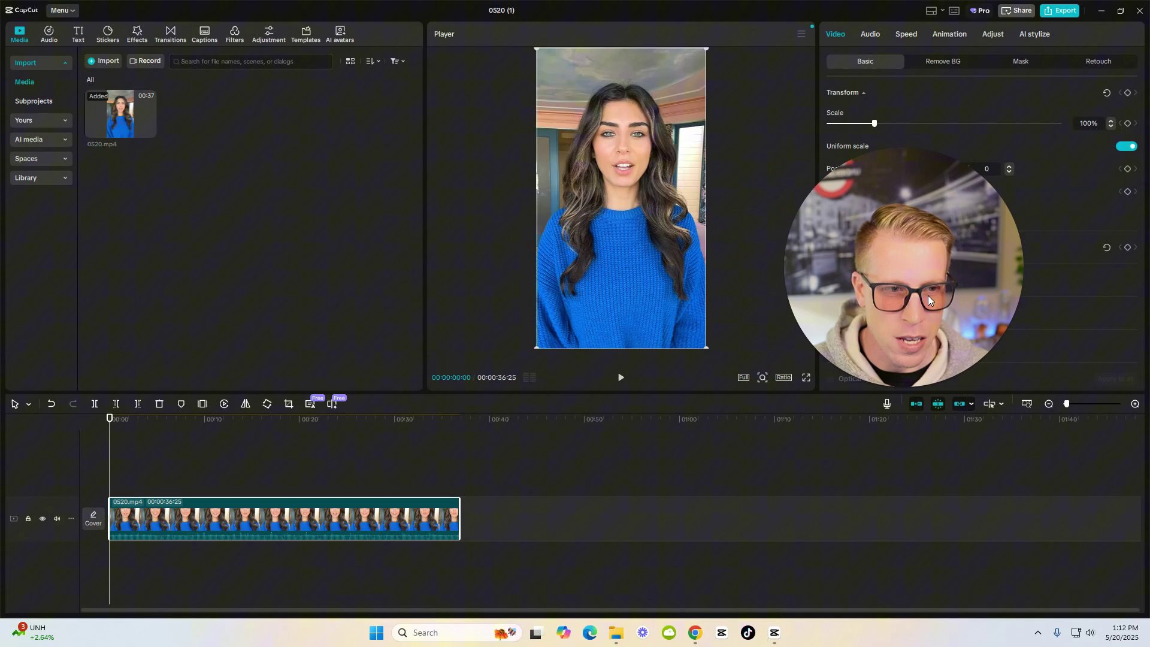
mouse_move(920, 393)
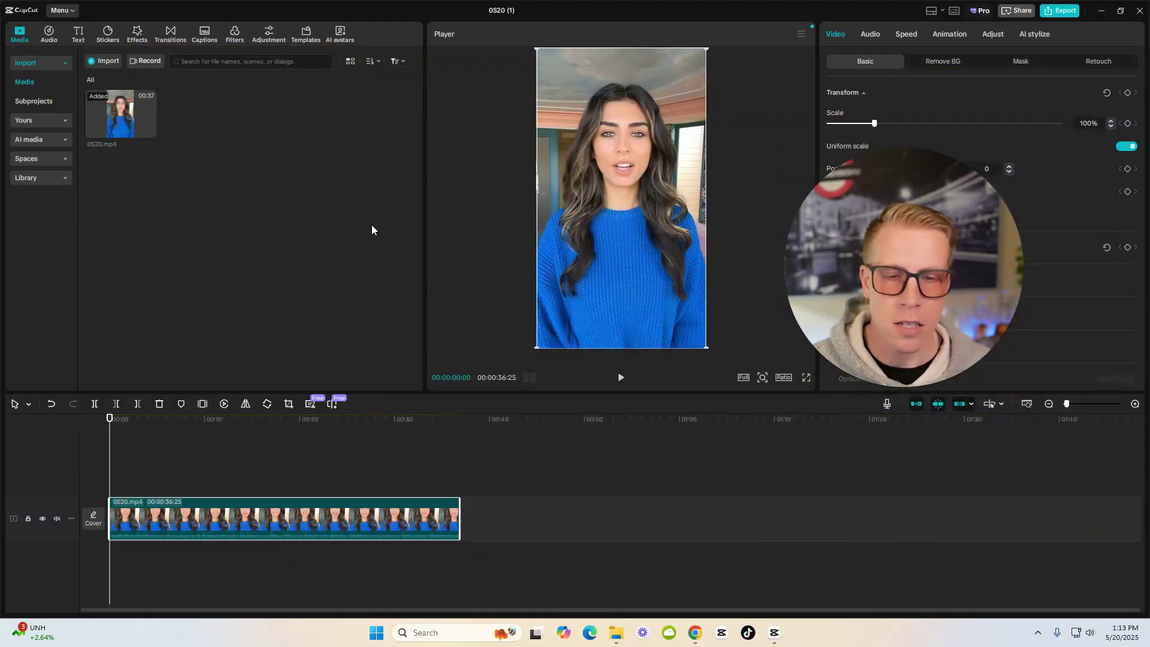
left_click(1098, 11)
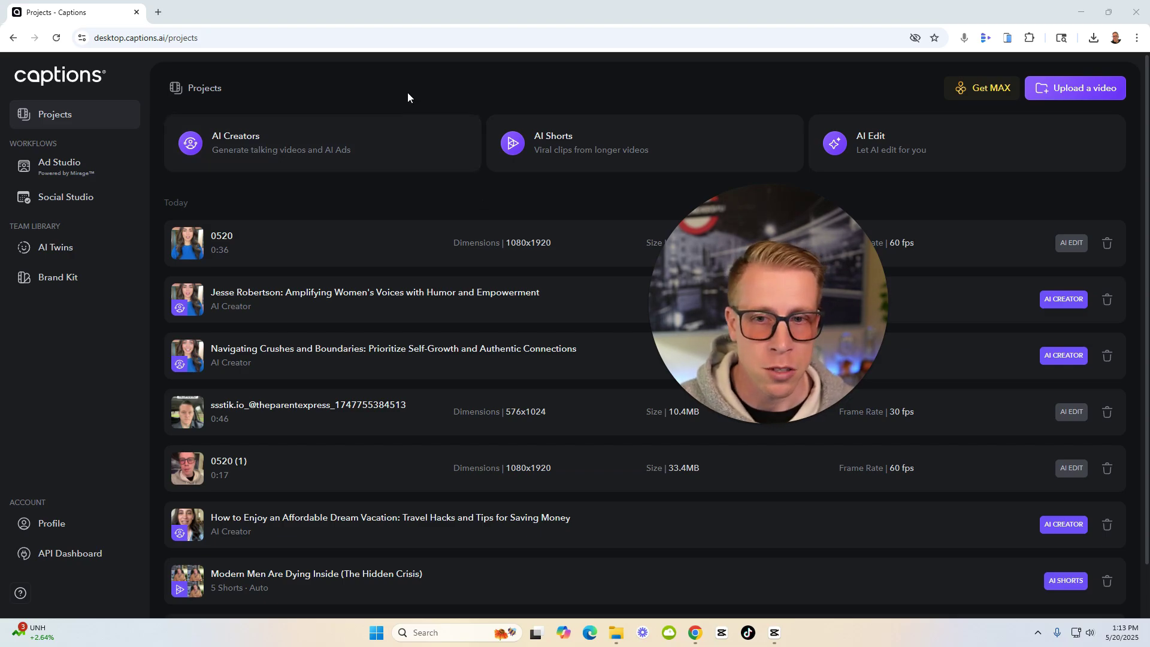
left_click(263, 142)
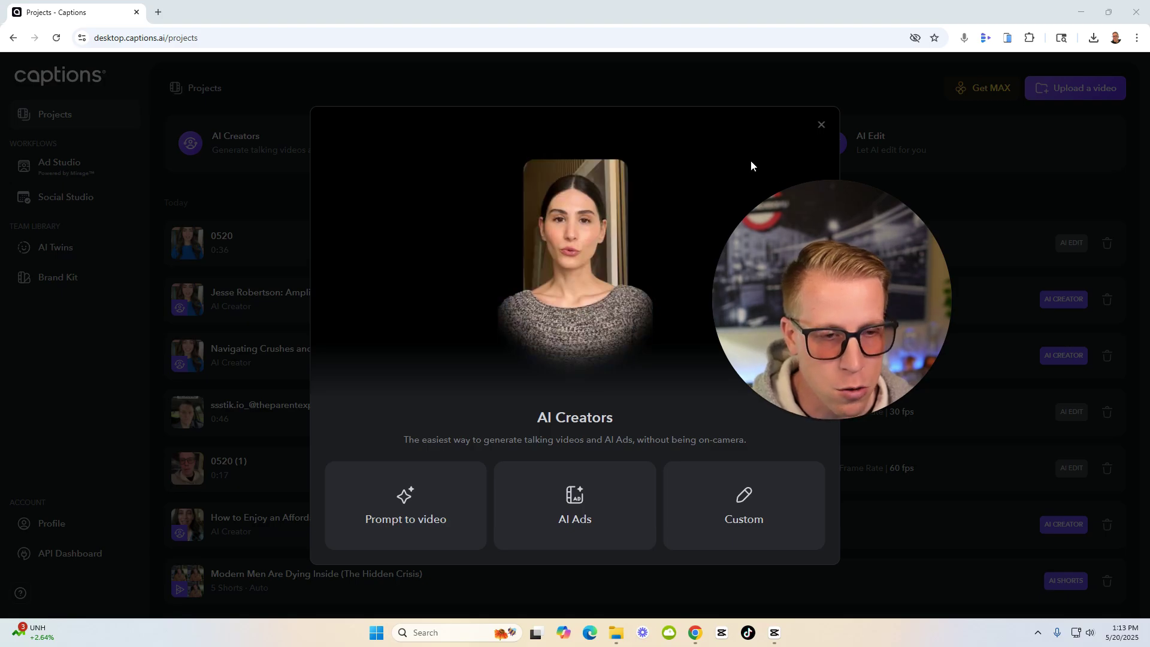
left_click(821, 126)
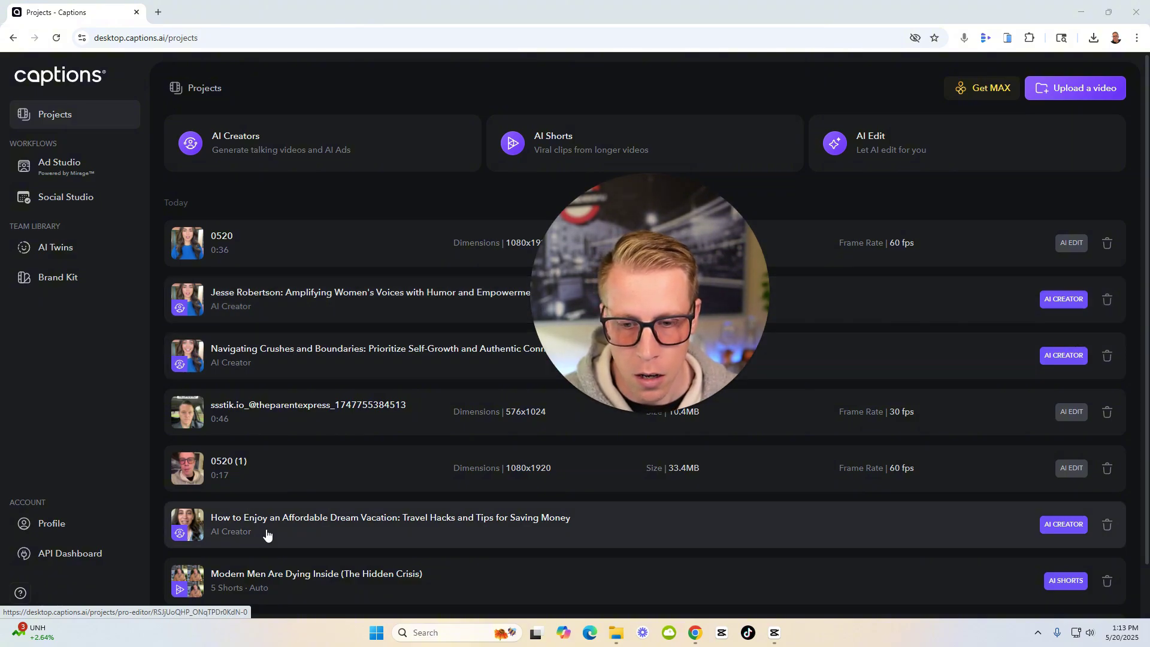
- Open the dream vacation project, play it to about six seconds, then scrub to seven
left_click(276, 533)
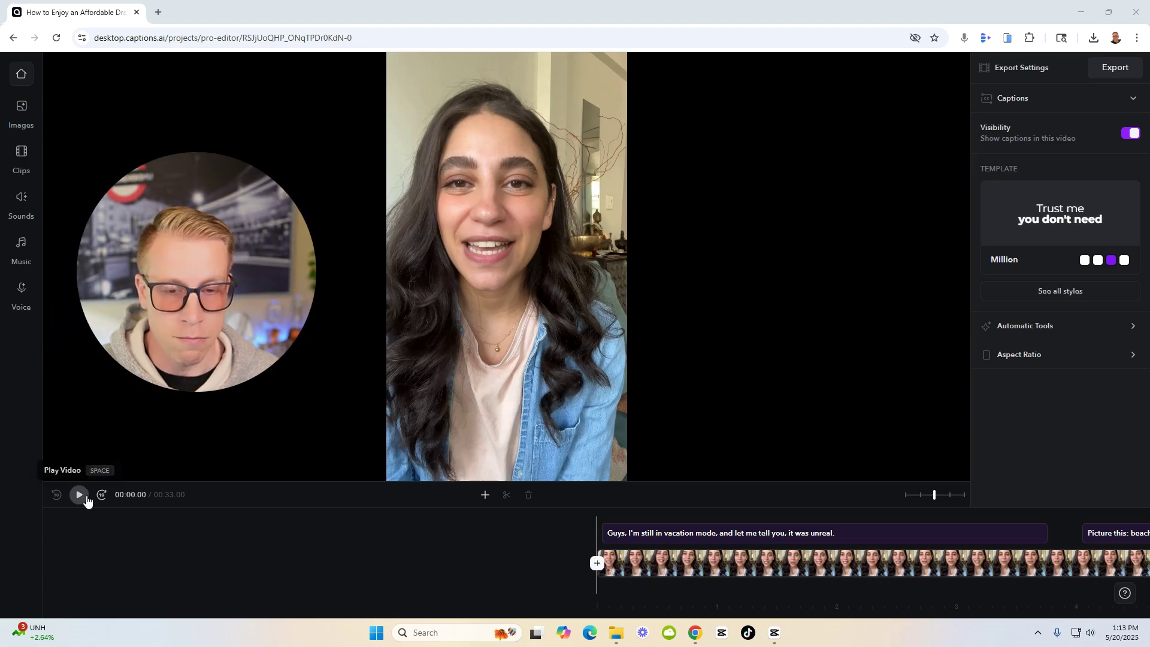
left_click(1088, 635)
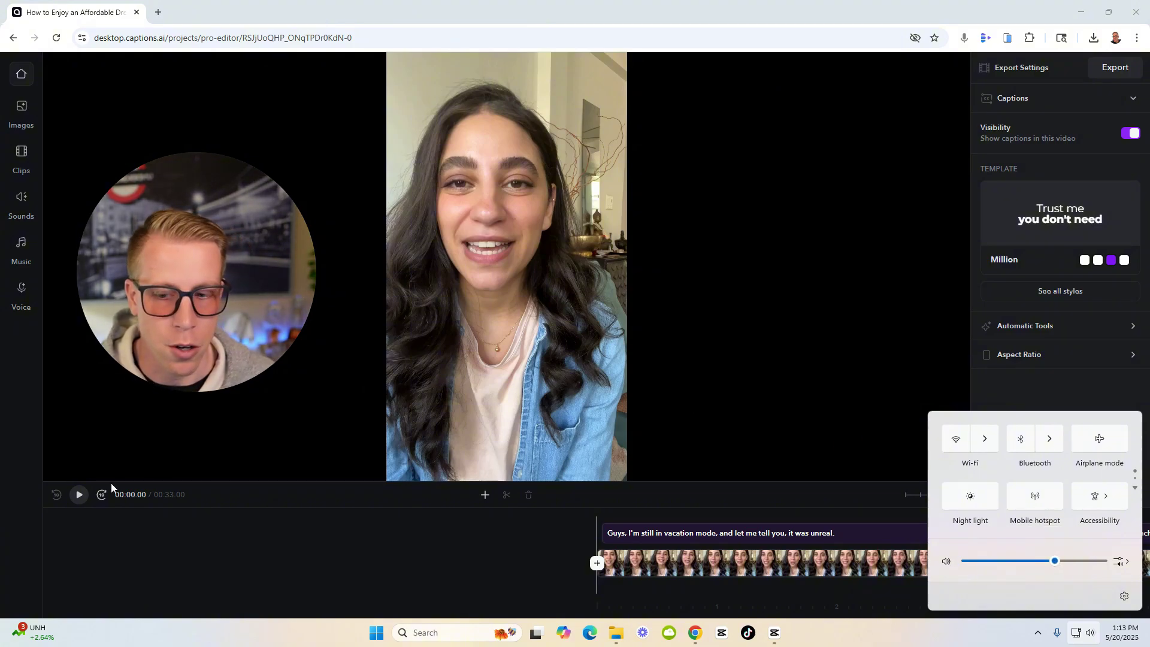
left_click(78, 496)
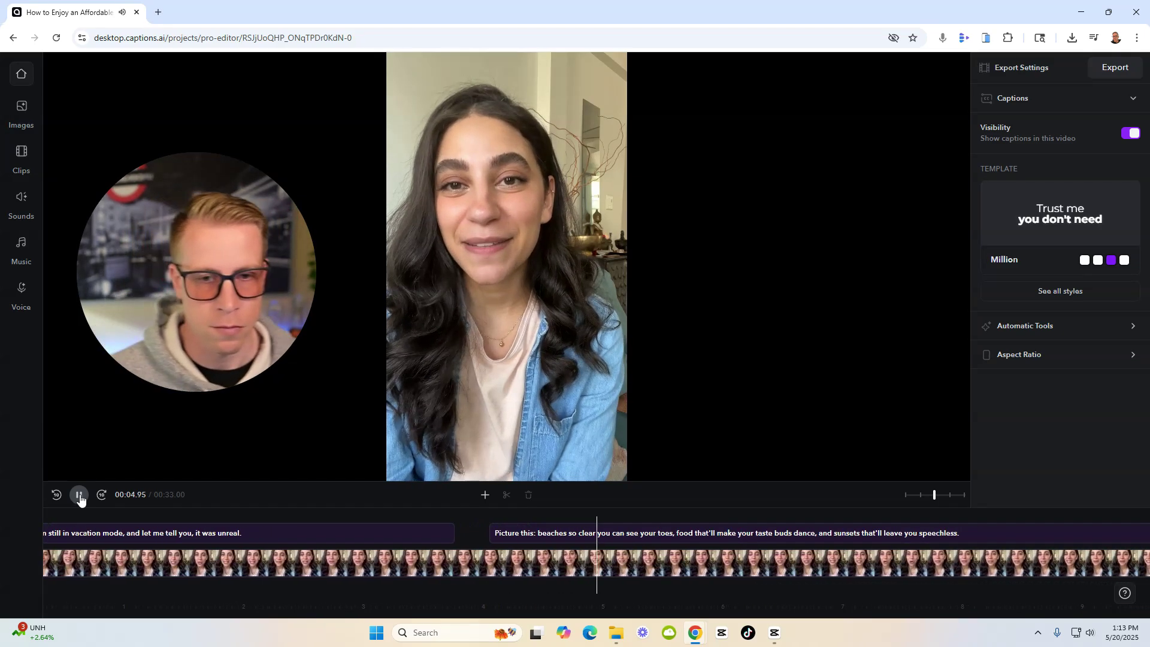
left_click(78, 495)
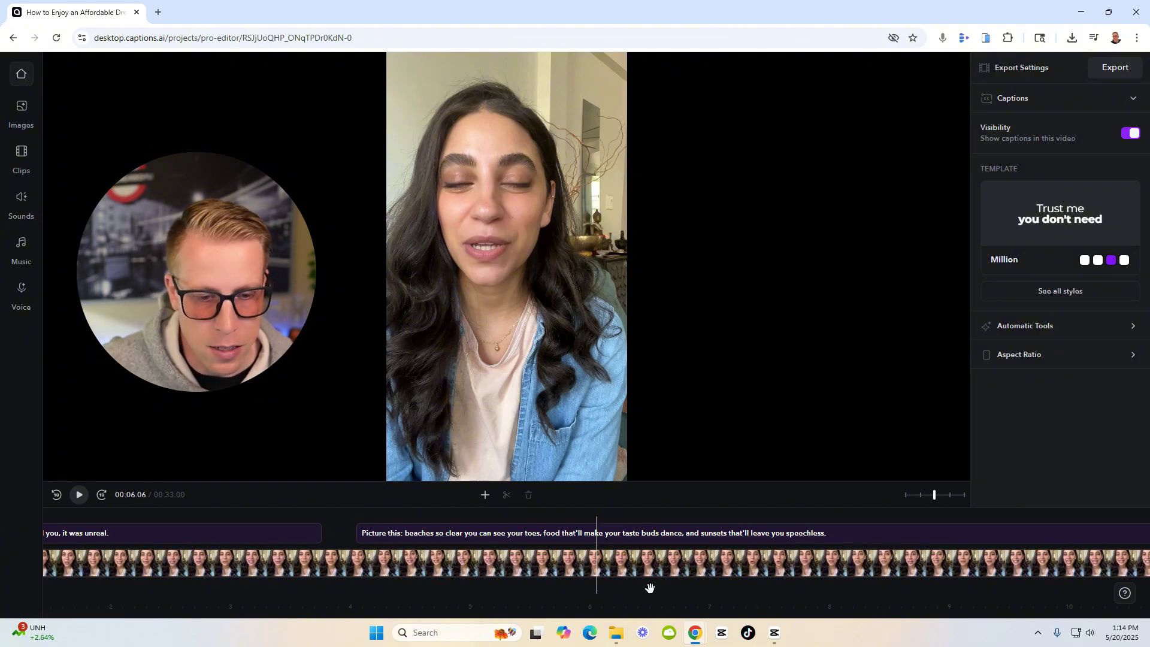
left_click_drag(650, 588, 547, 574)
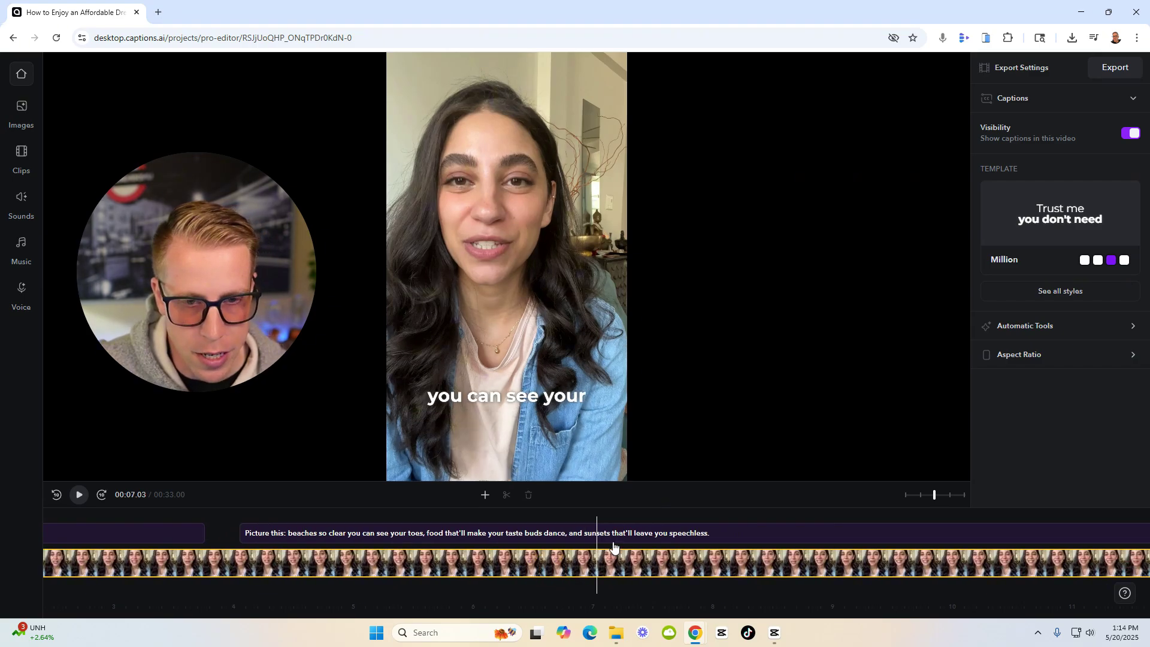
- In CapCut's 0520 (1) project, deselect the clip at 00:04:11 and zoom the timeline in
left_click(781, 637)
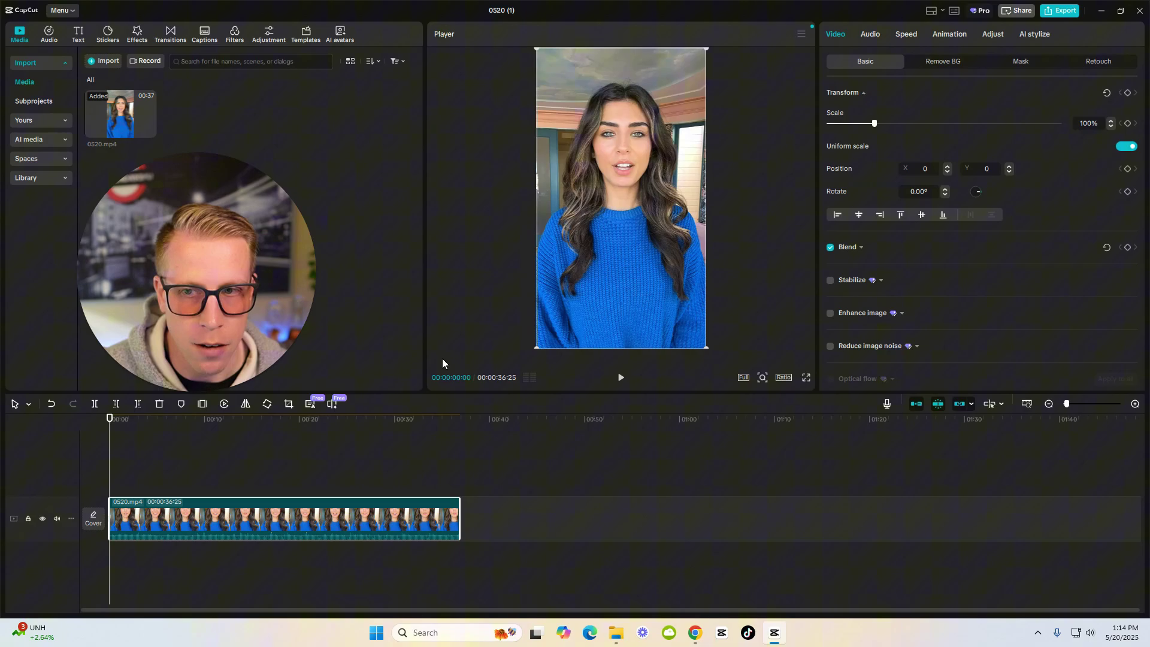
left_click_drag(244, 301, 919, 215)
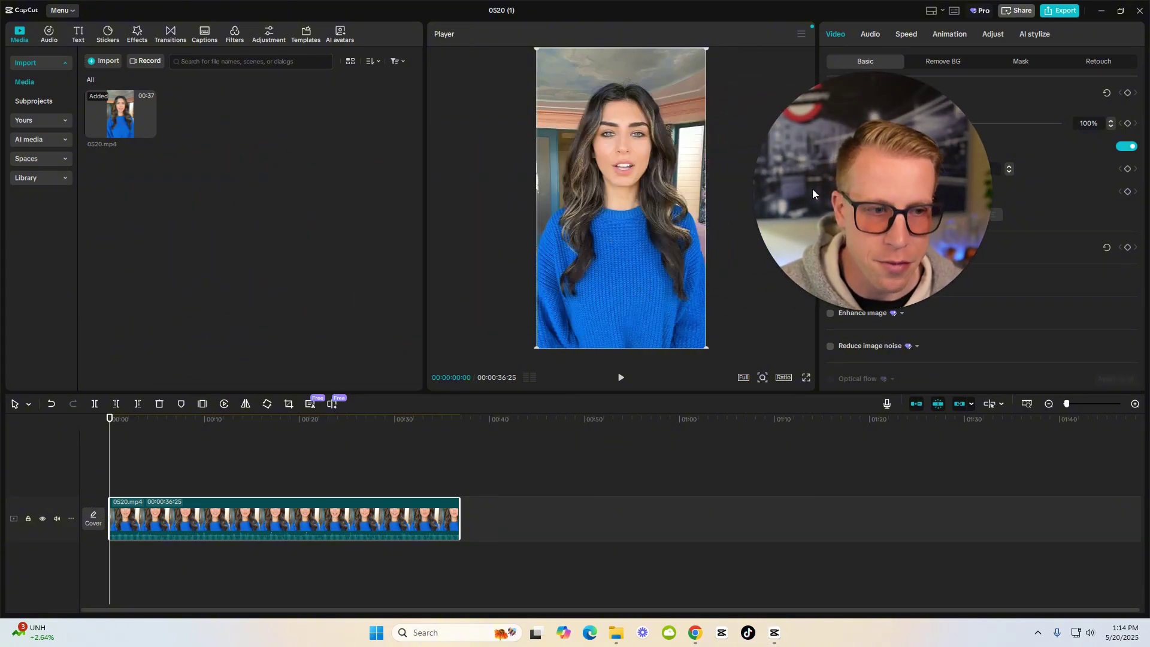
left_click(152, 452)
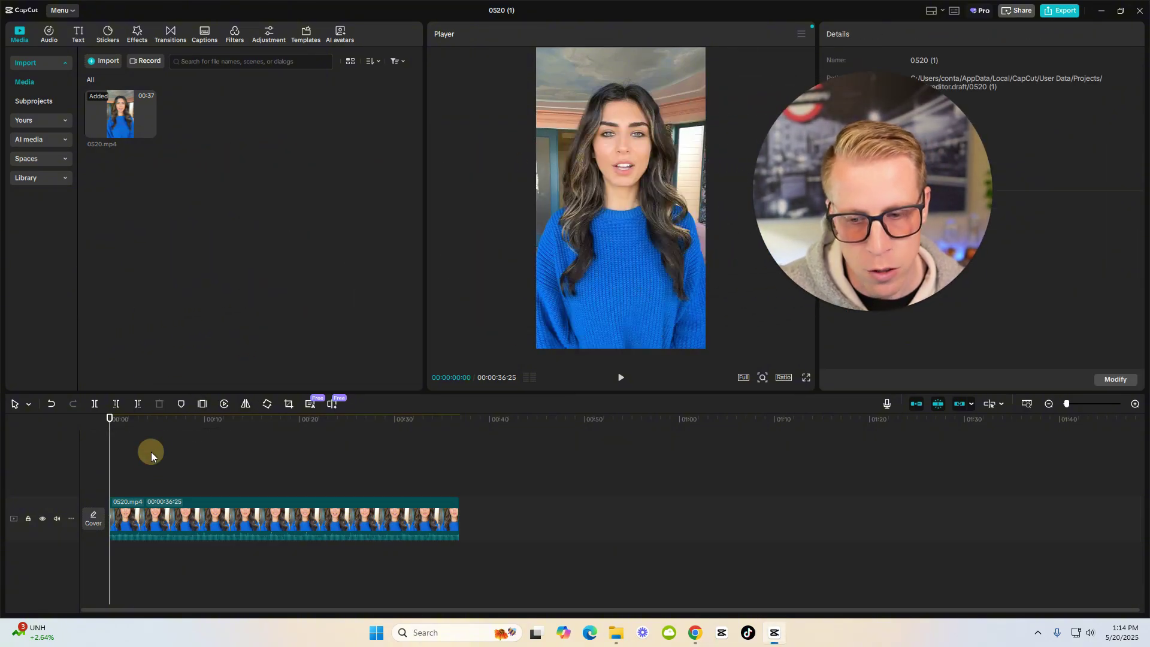
left_click(1135, 403)
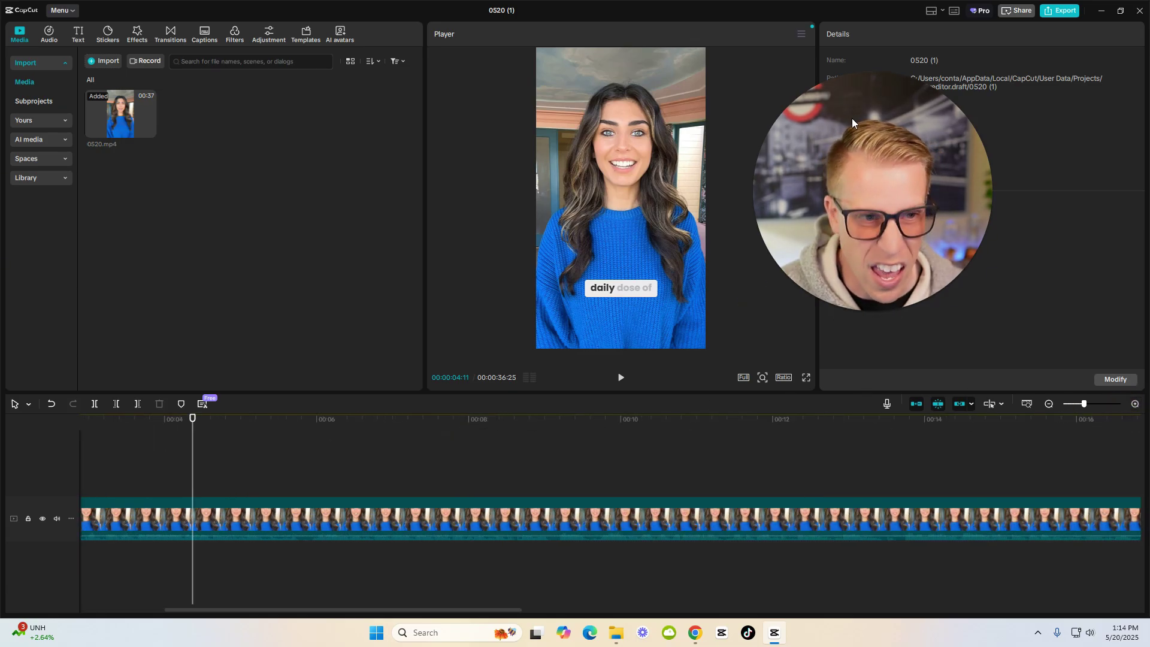
- Switch back to the Captions editor and return to its projects list
mouse_move(695, 640)
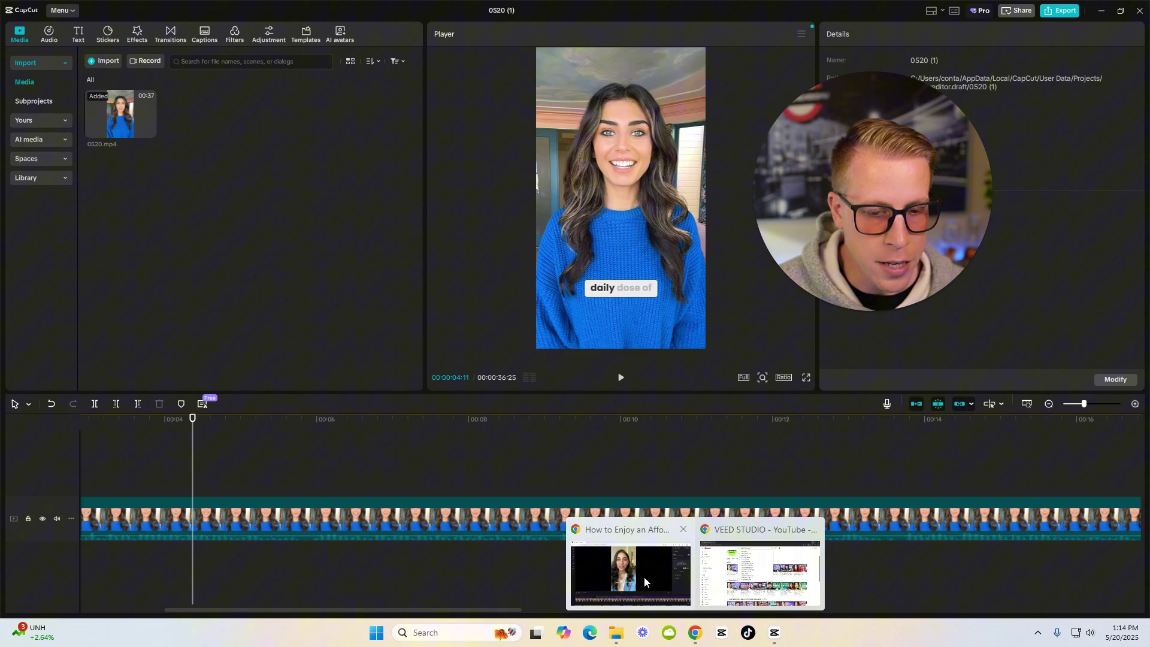
left_click(631, 572)
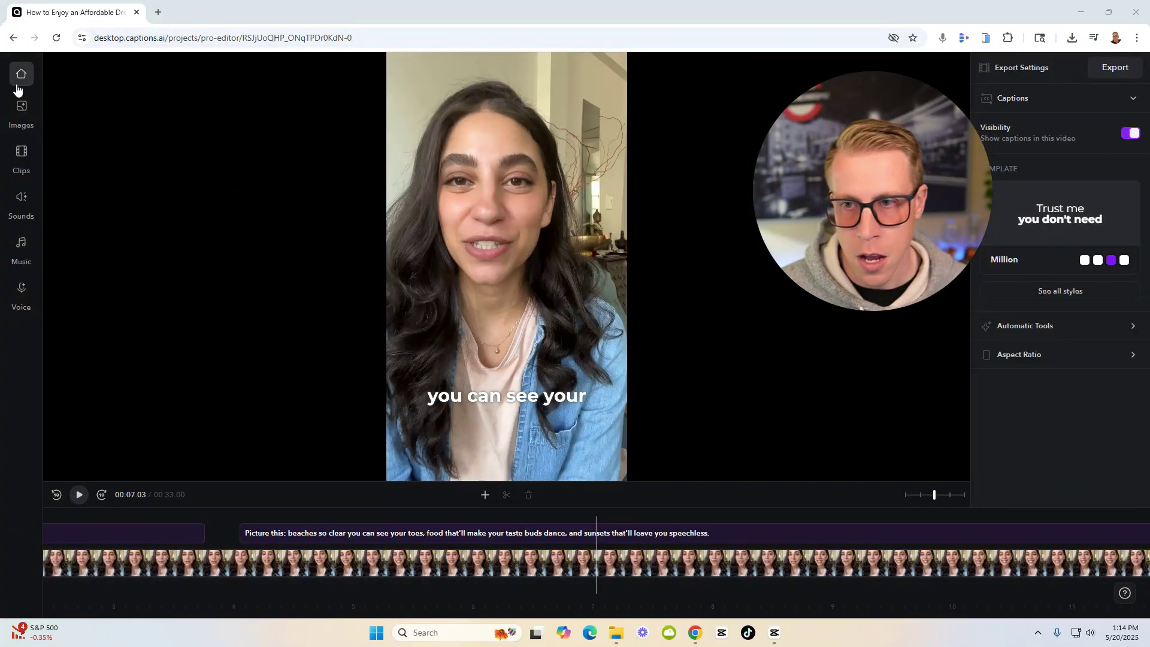
left_click(19, 76)
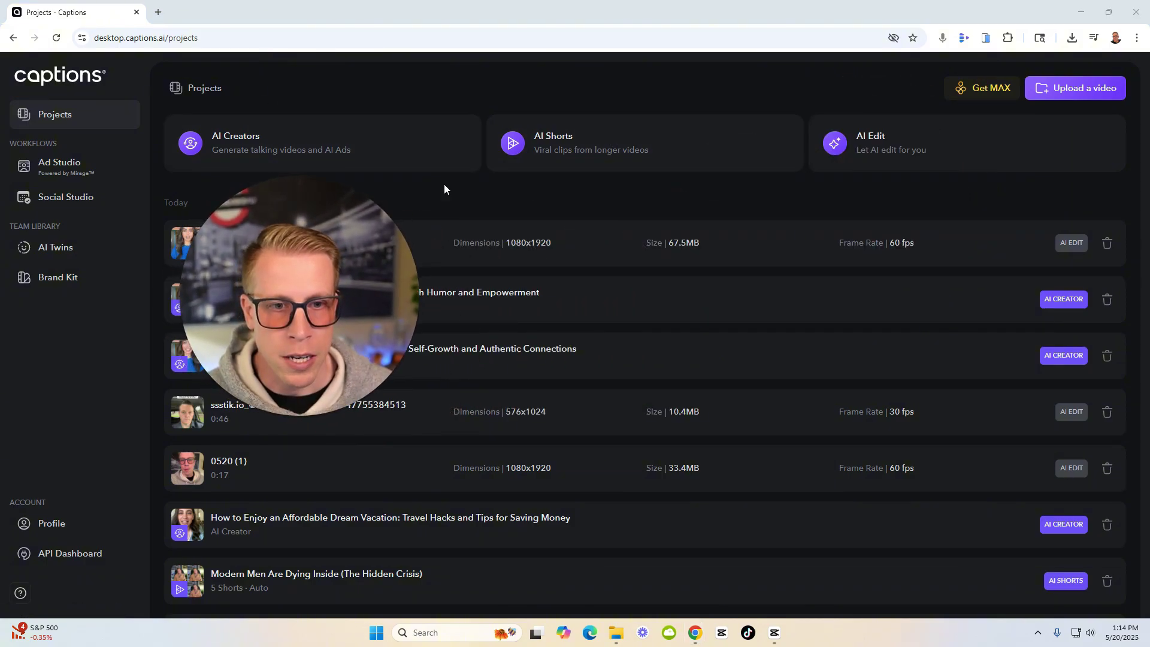
- Open and close the AI Shorts upload window, then scroll down the projects list
left_click(606, 154)
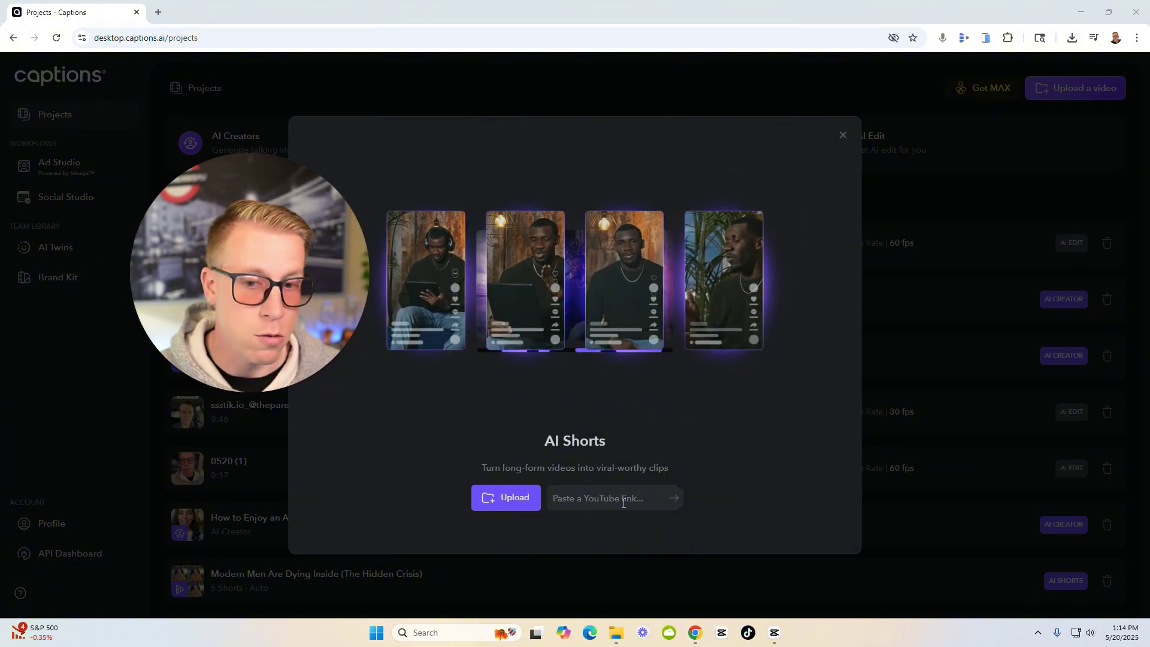
left_click(842, 134)
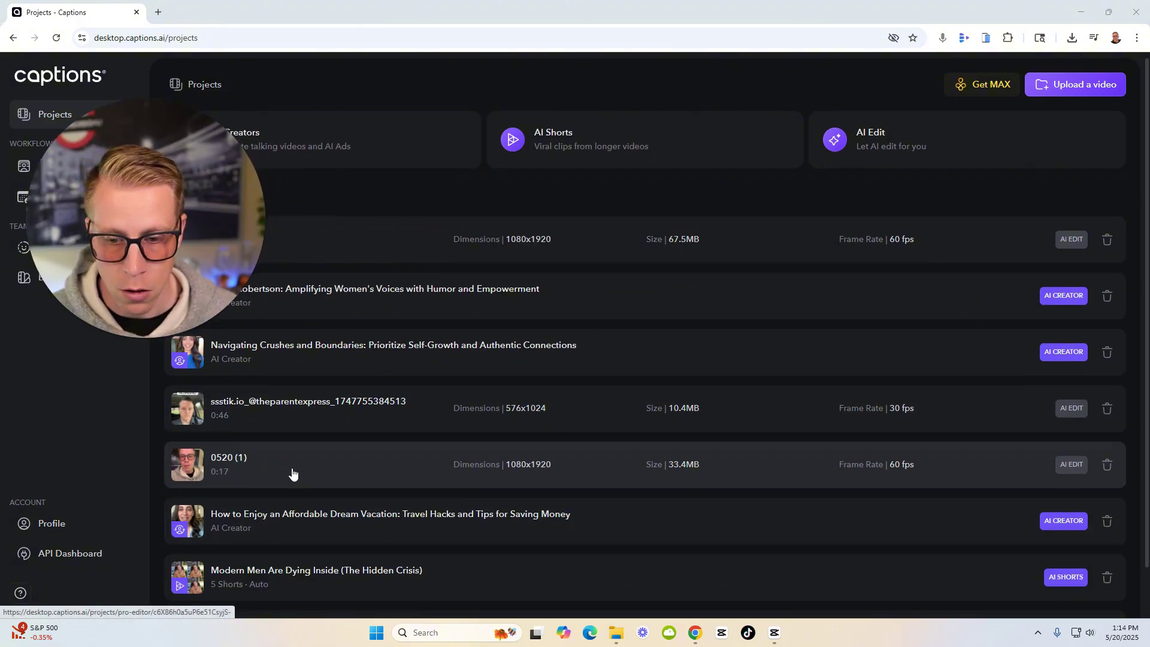
scroll(293, 473, "down", 1)
- Preview the first short, The Hidden Crisis of Modern Men, then return to the projects list
left_click(293, 525)
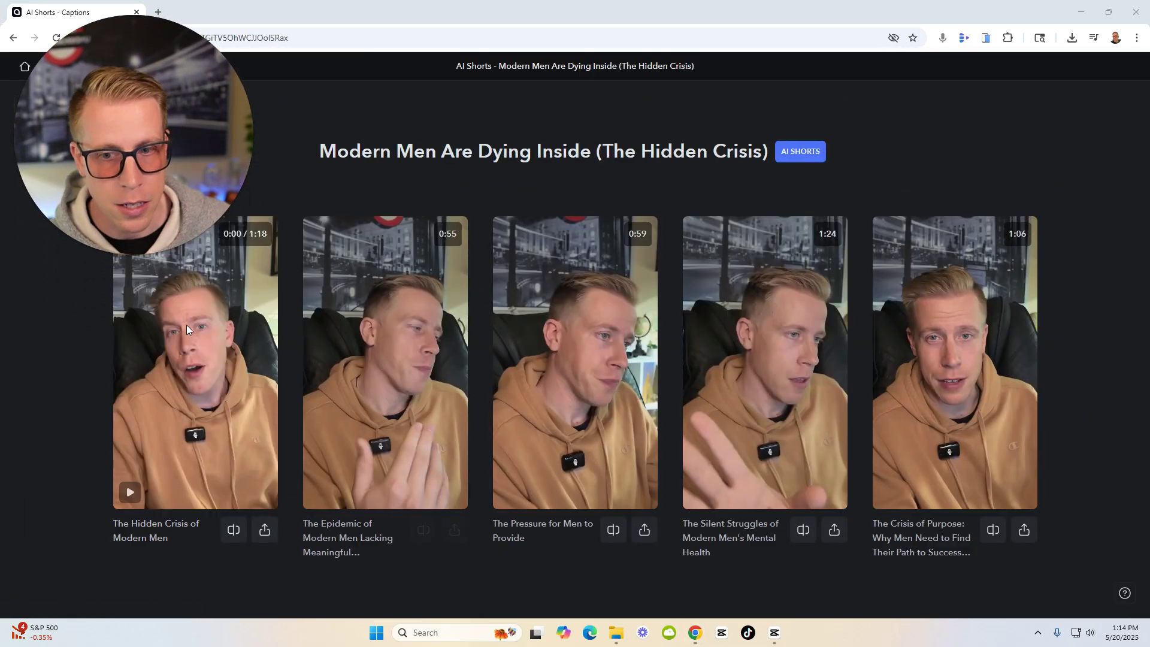
left_click(198, 359)
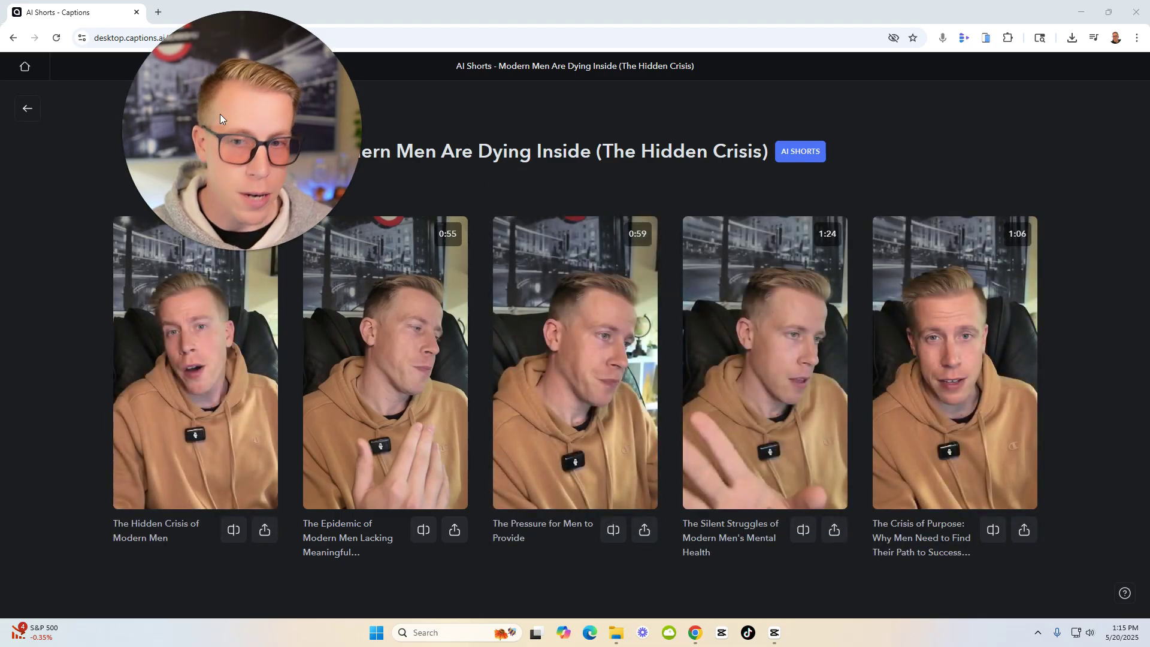
left_click(28, 110)
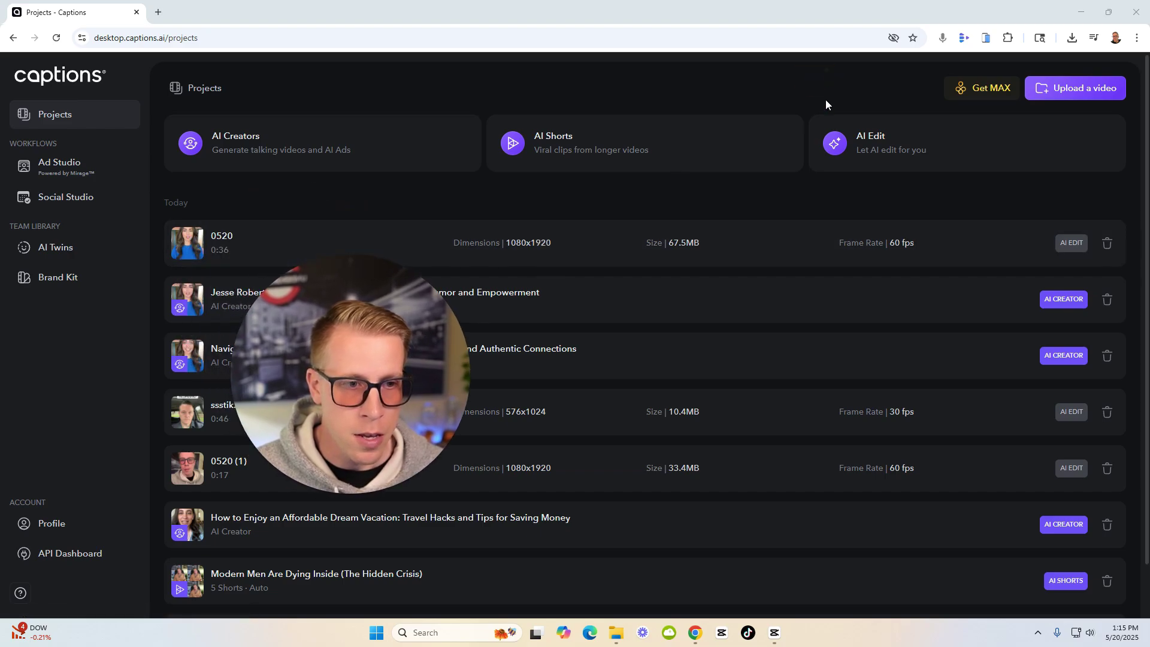
- Start an AI Edit but cancel the file picker, then open the 0520 project in the editor
left_click(878, 145)
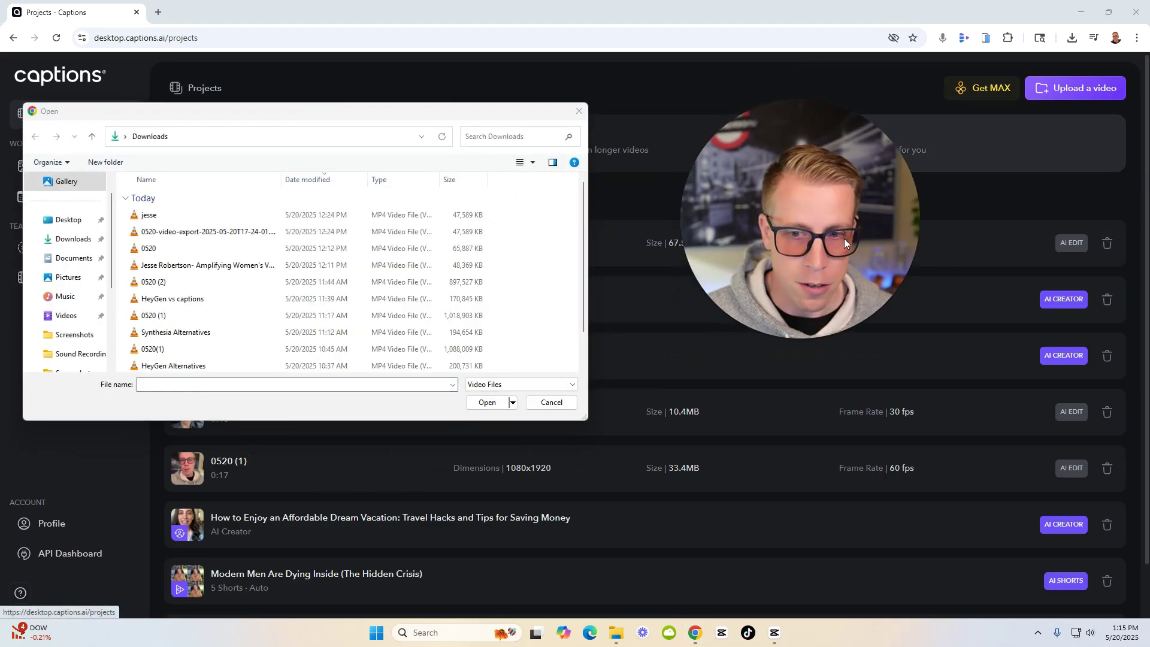
left_click(579, 112)
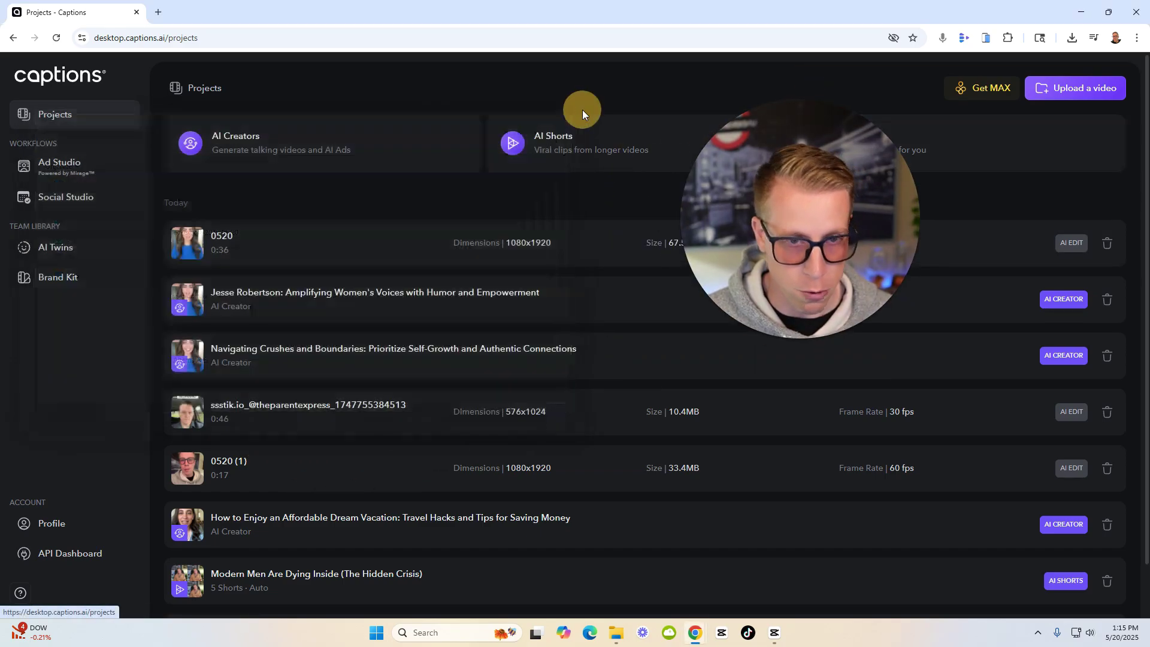
left_click(328, 242)
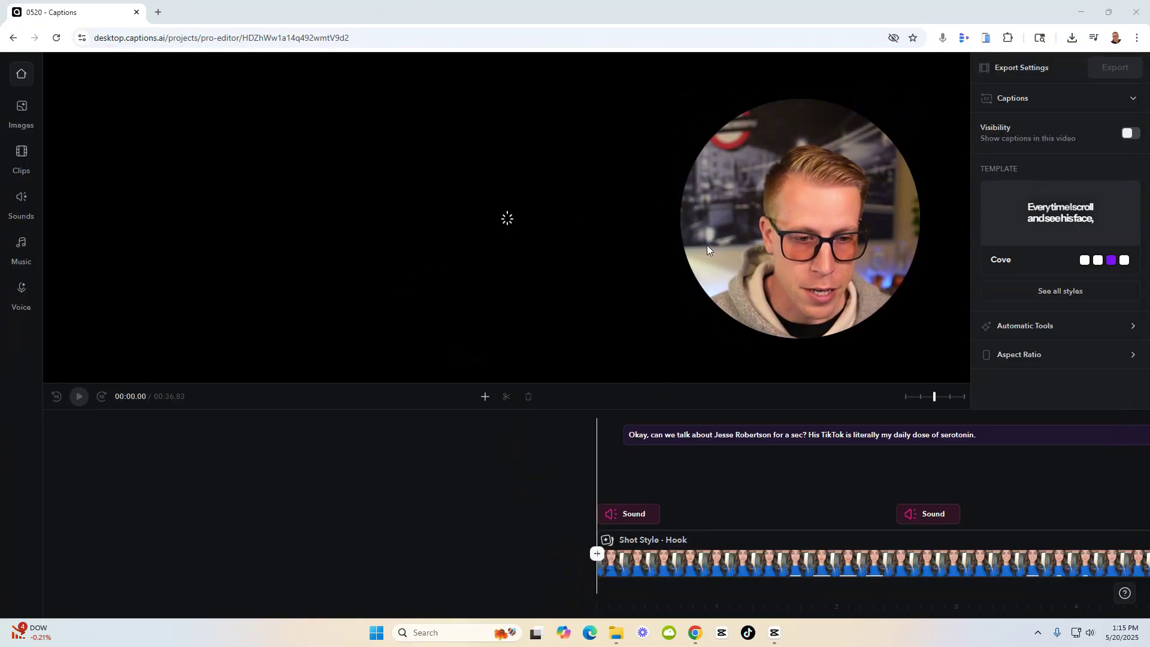
- Play the 0520 edit to 6 seconds, scrub to about 7.6, then play to 16.7 seconds
left_click_drag(739, 249, 876, 278)
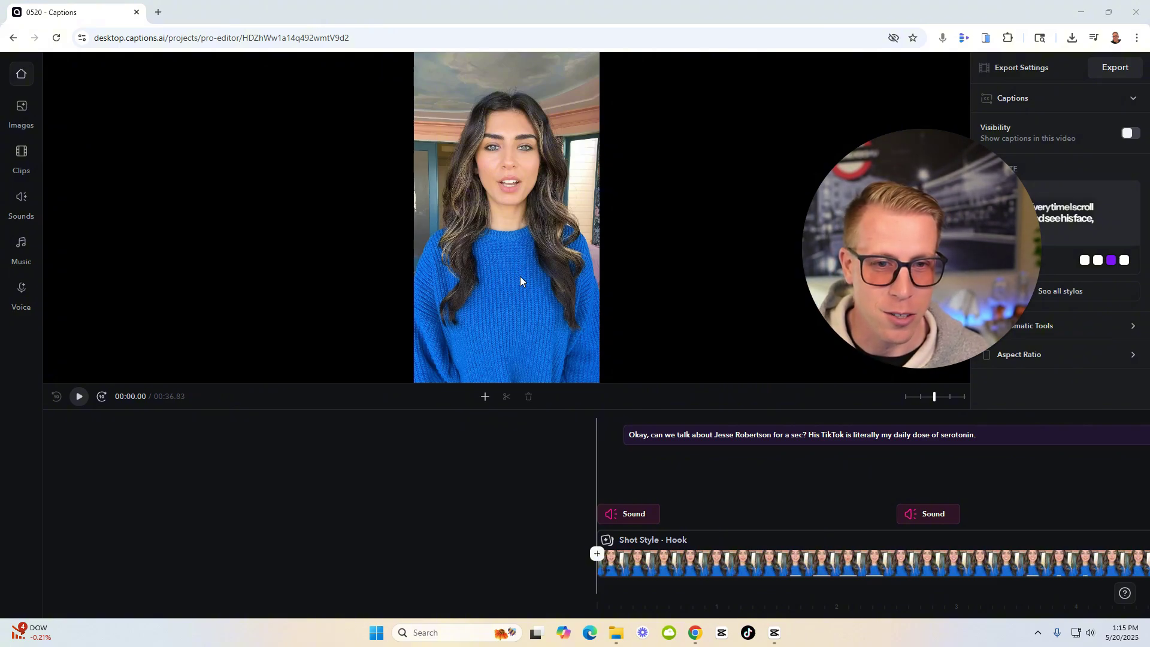
left_click(80, 396)
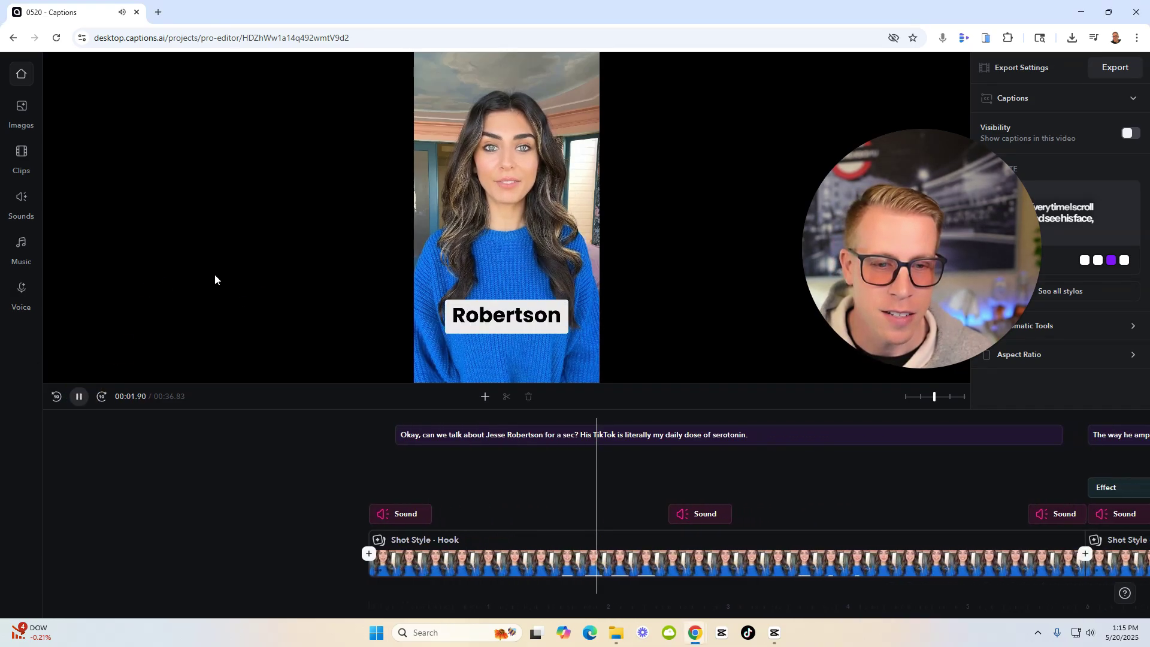
left_click(85, 406)
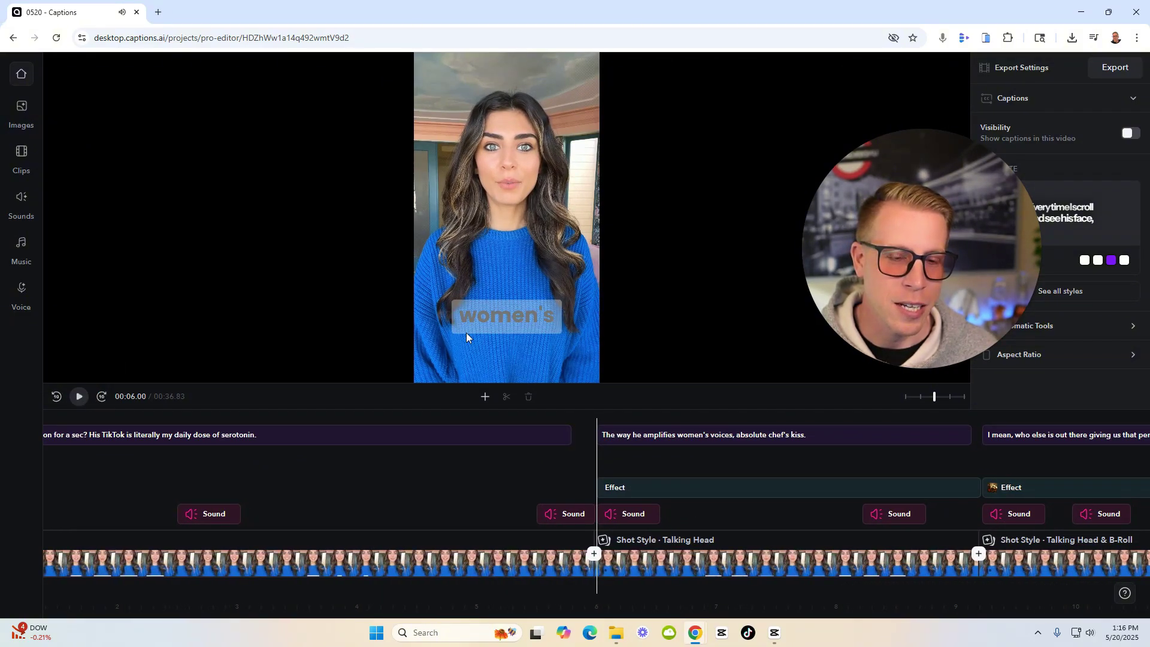
left_click_drag(668, 569, 489, 574)
left_click_drag(559, 568, 593, 557)
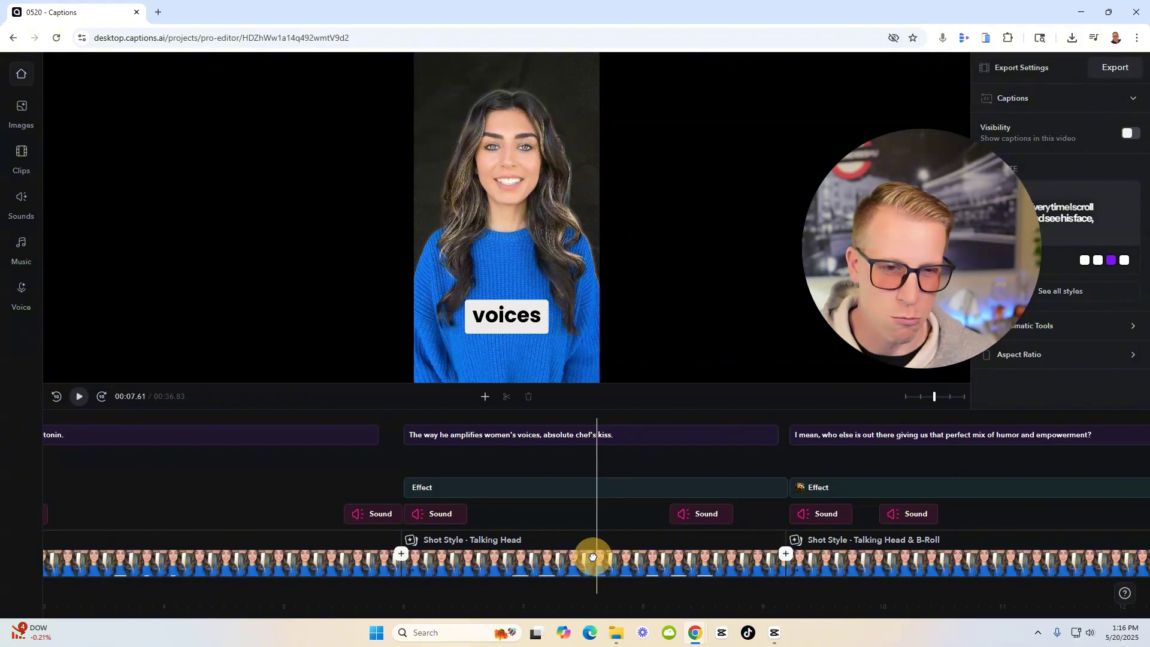
left_click(79, 398)
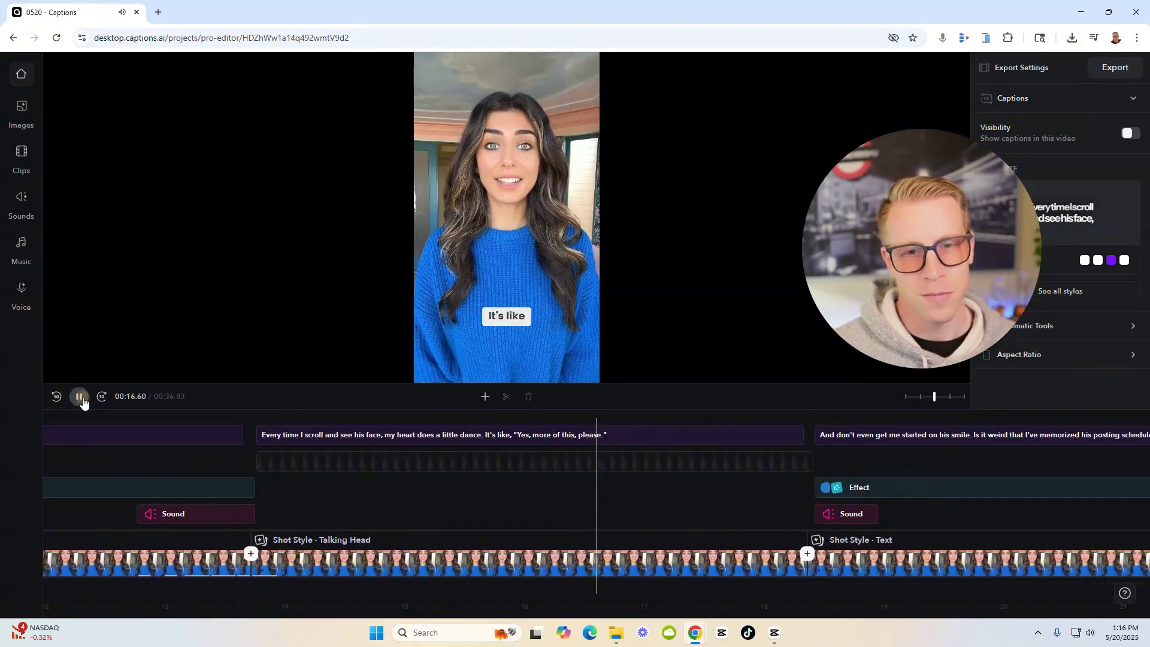
left_click(80, 398)
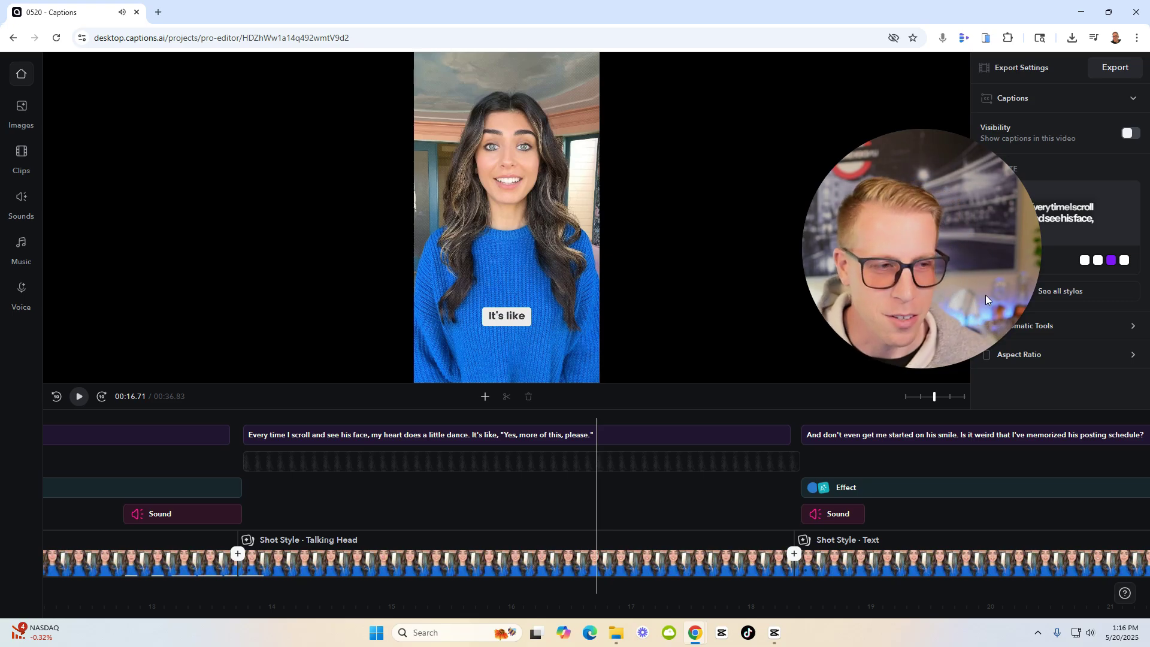
- Return to the Captions projects list and bring CapCut's 0520 (1) project to the front
left_click(21, 74)
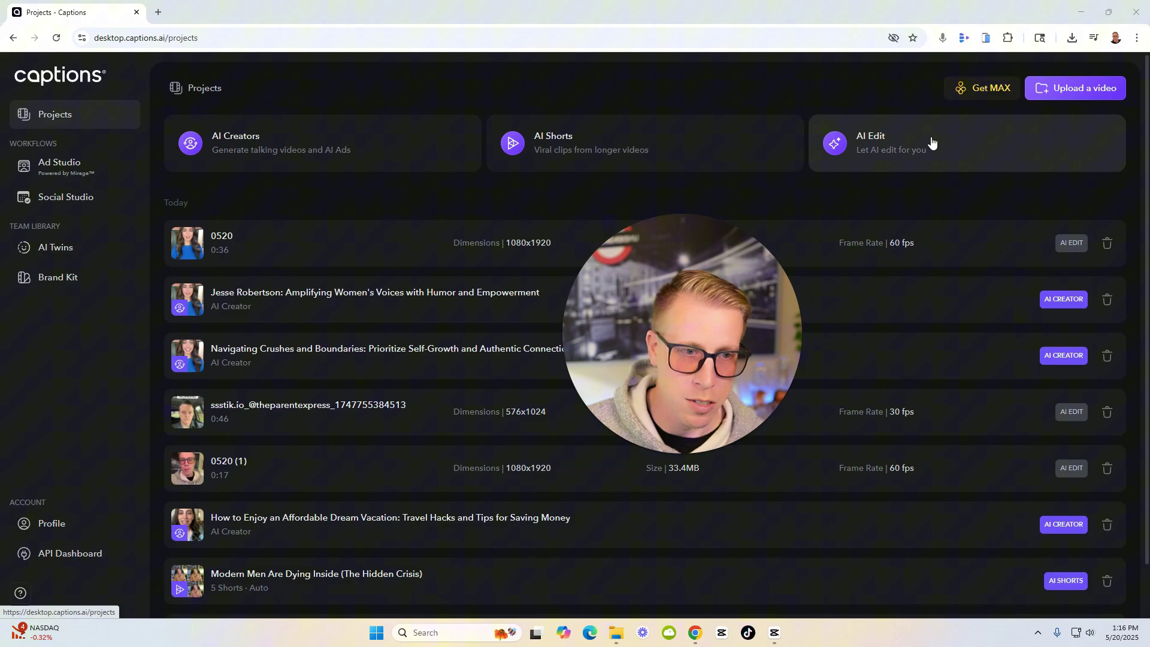
left_click(773, 640)
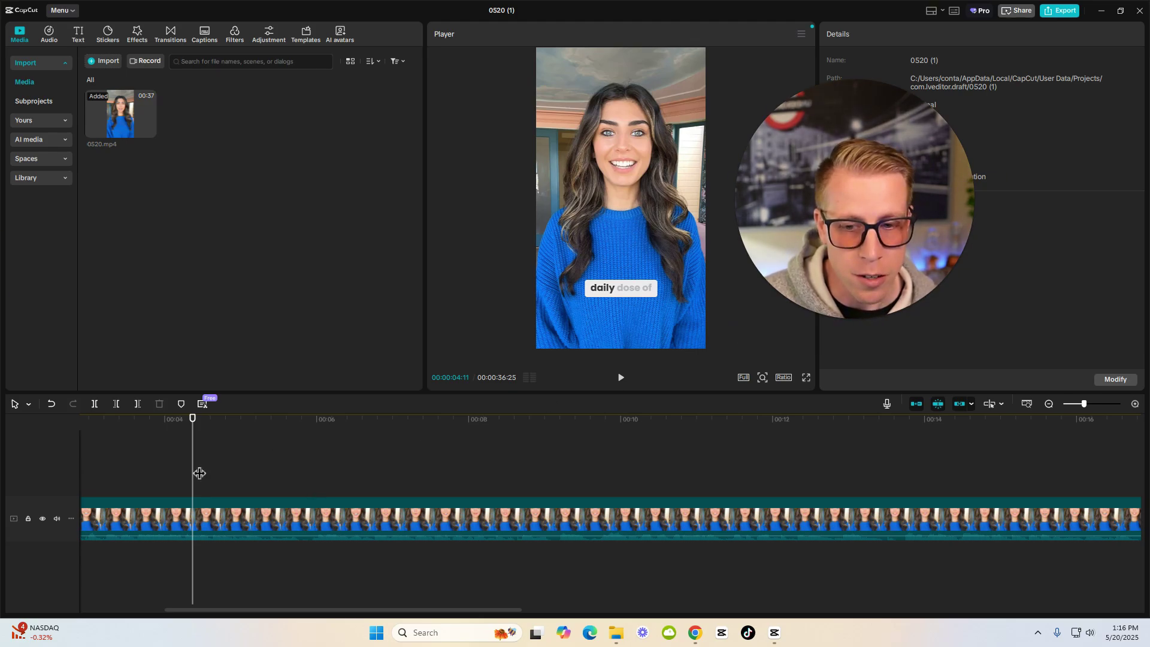
- Scrub the 0520 (1) clip to 00:00:08:04, where the 'Absolute' caption appears
left_click_drag(193, 471, 731, 470)
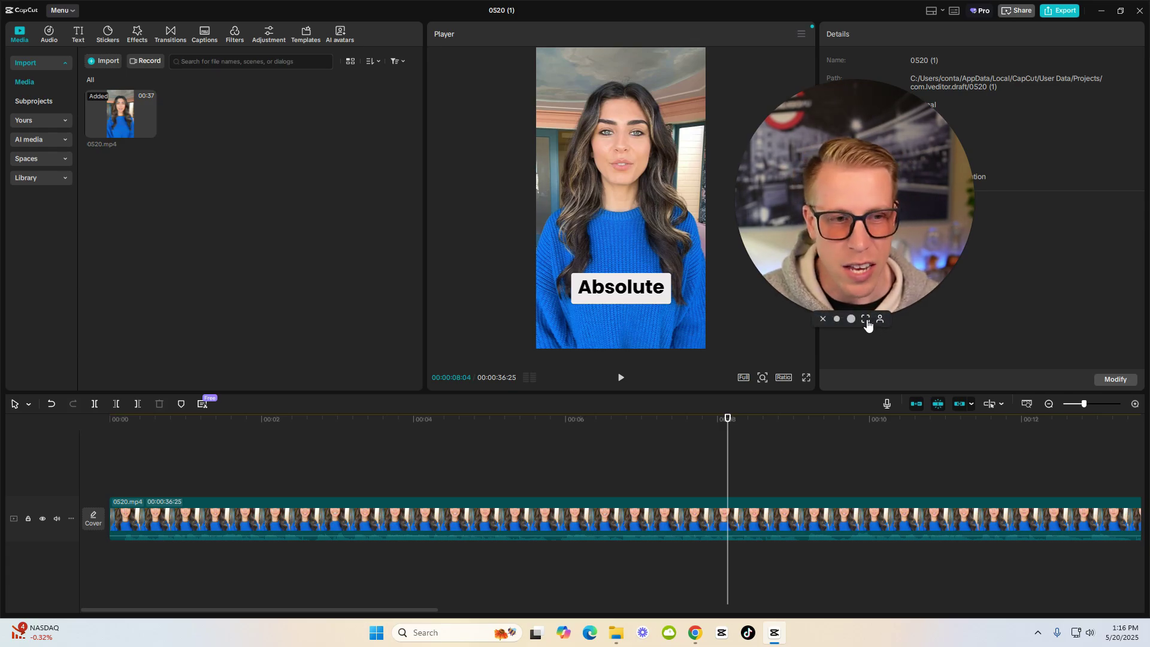
- Show CapCut's caption templates, with Trending styles and the Word, Glow and Aesthetic categories
left_click(204, 35)
left_click(38, 120)
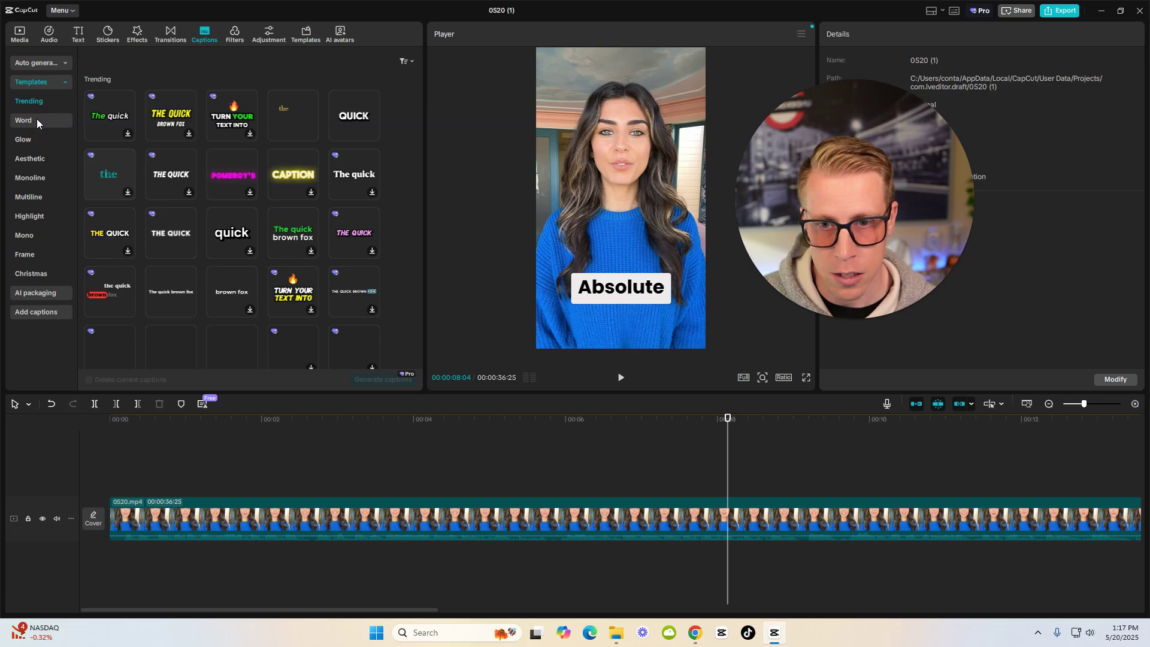